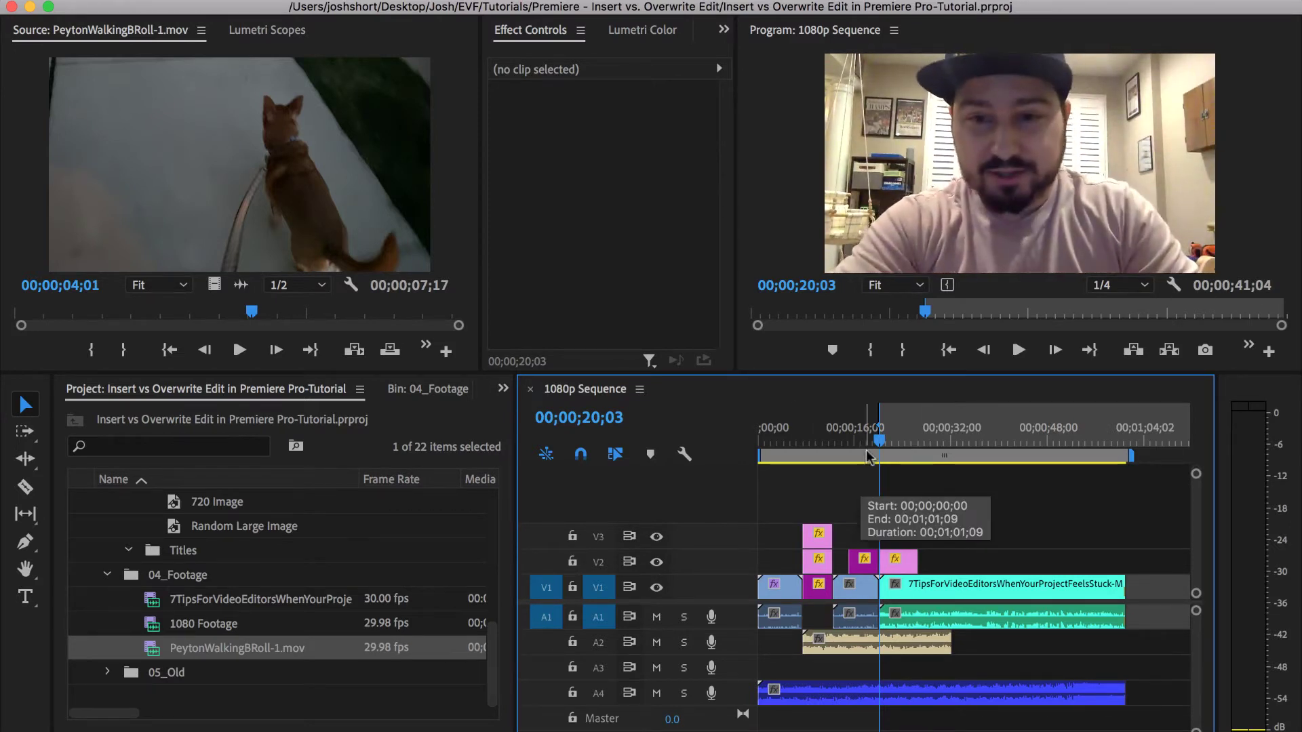
Mark a 2;28 In/Out section of PeytonWalkingBRoll-1.mov and insert it at 20;03
{"action": "left_click", "coordinate": [202, 180]}
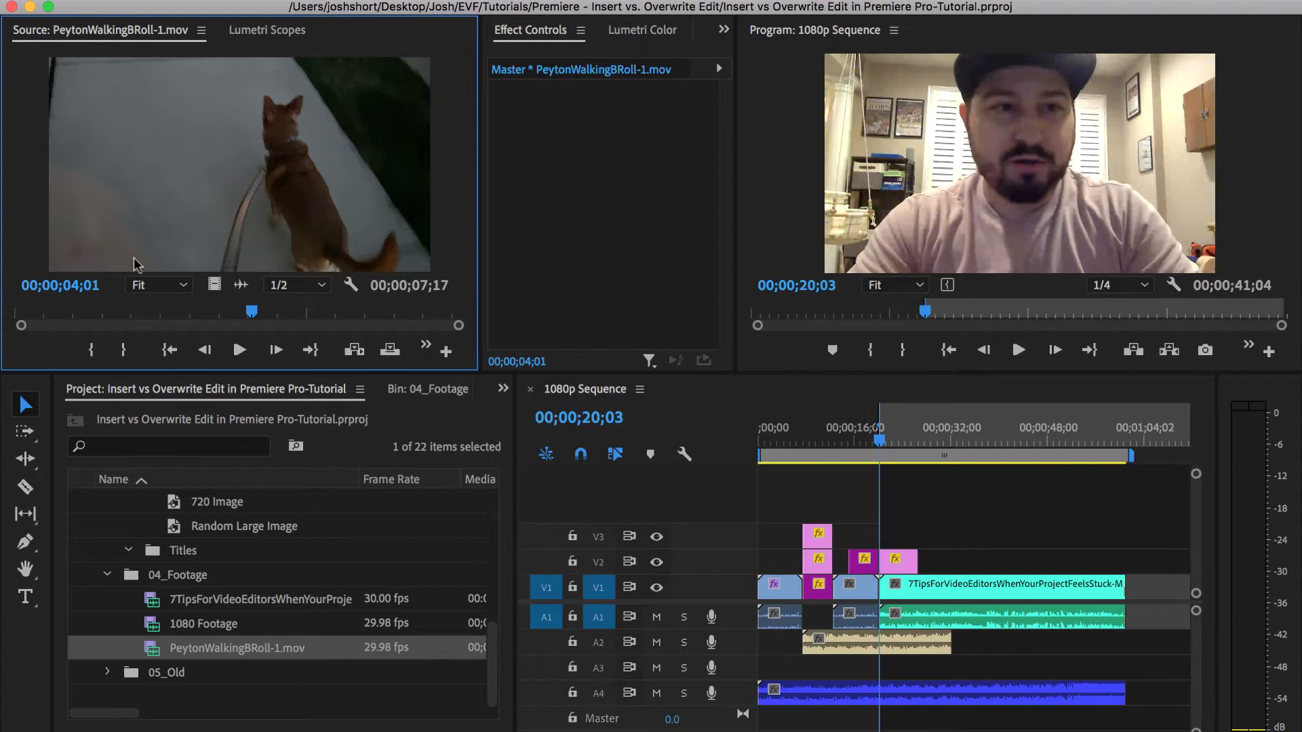
{"action": "left_click_drag", "start_coordinate": [179, 319], "coordinate": [325, 314]}
{"action": "key", "text": "i"}
{"action": "key", "text": "o"}
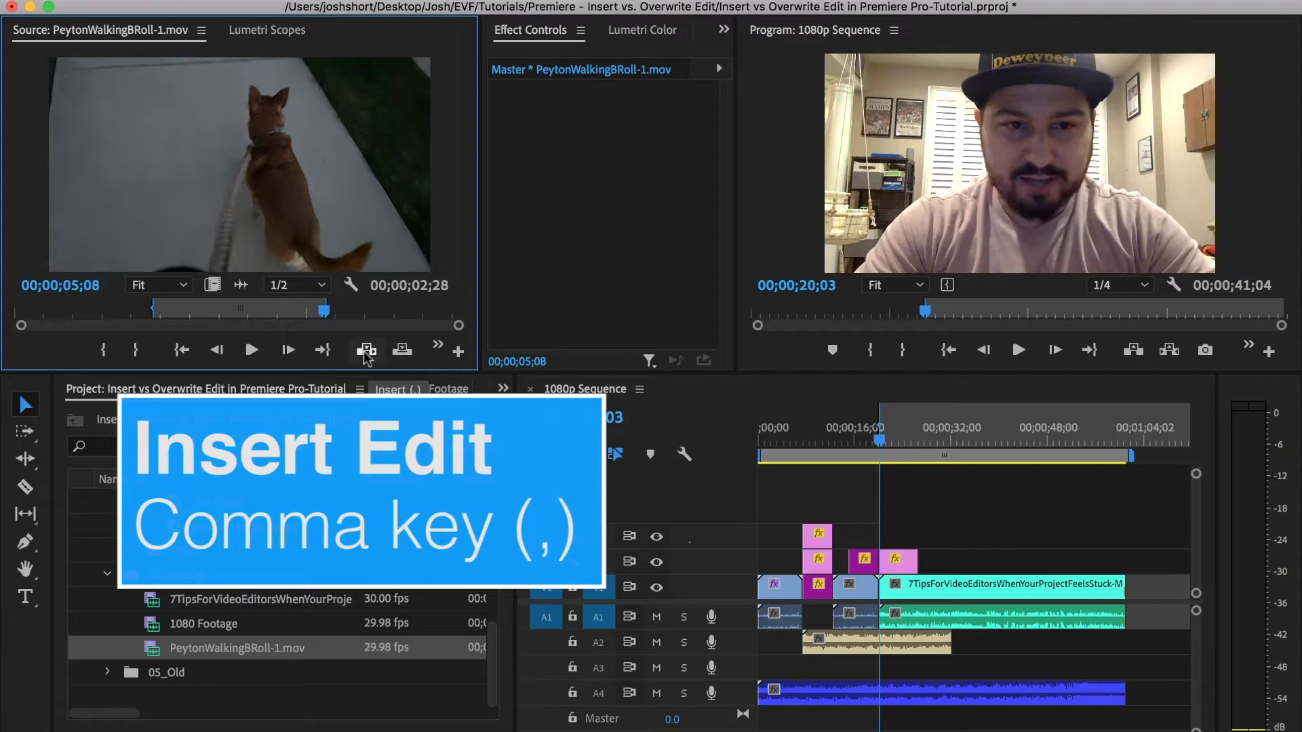
{"action": "left_click", "coordinate": [365, 351]}
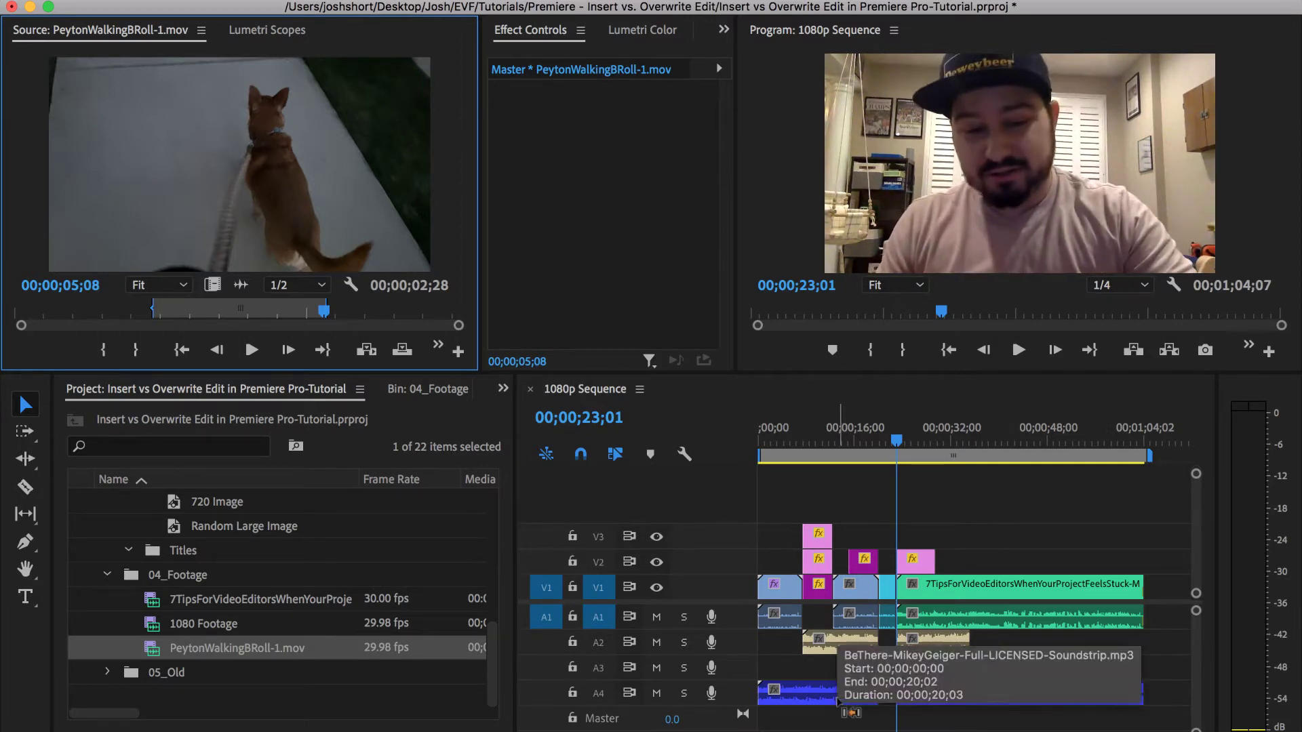
Undo the insert, lock track A4, and insert the marked section again
{"action": "key", "text": "super+z"}
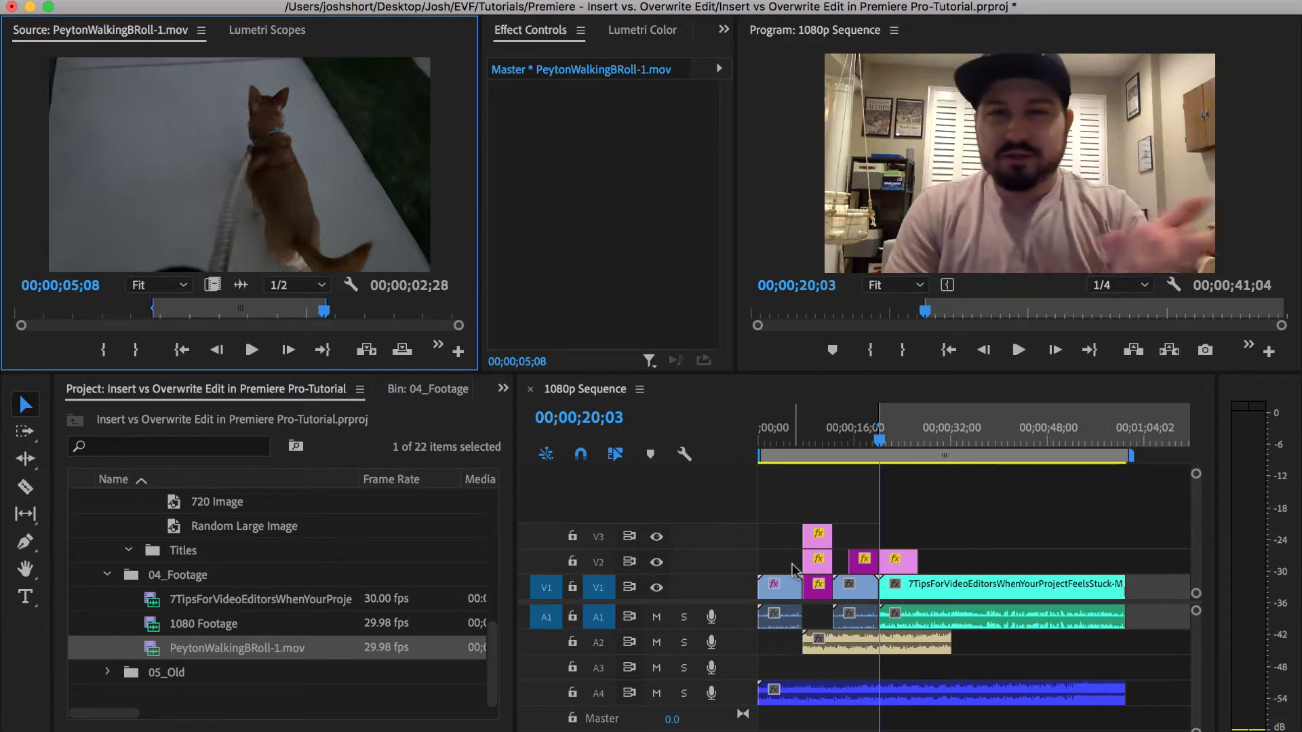
{"action": "left_click", "coordinate": [573, 692]}
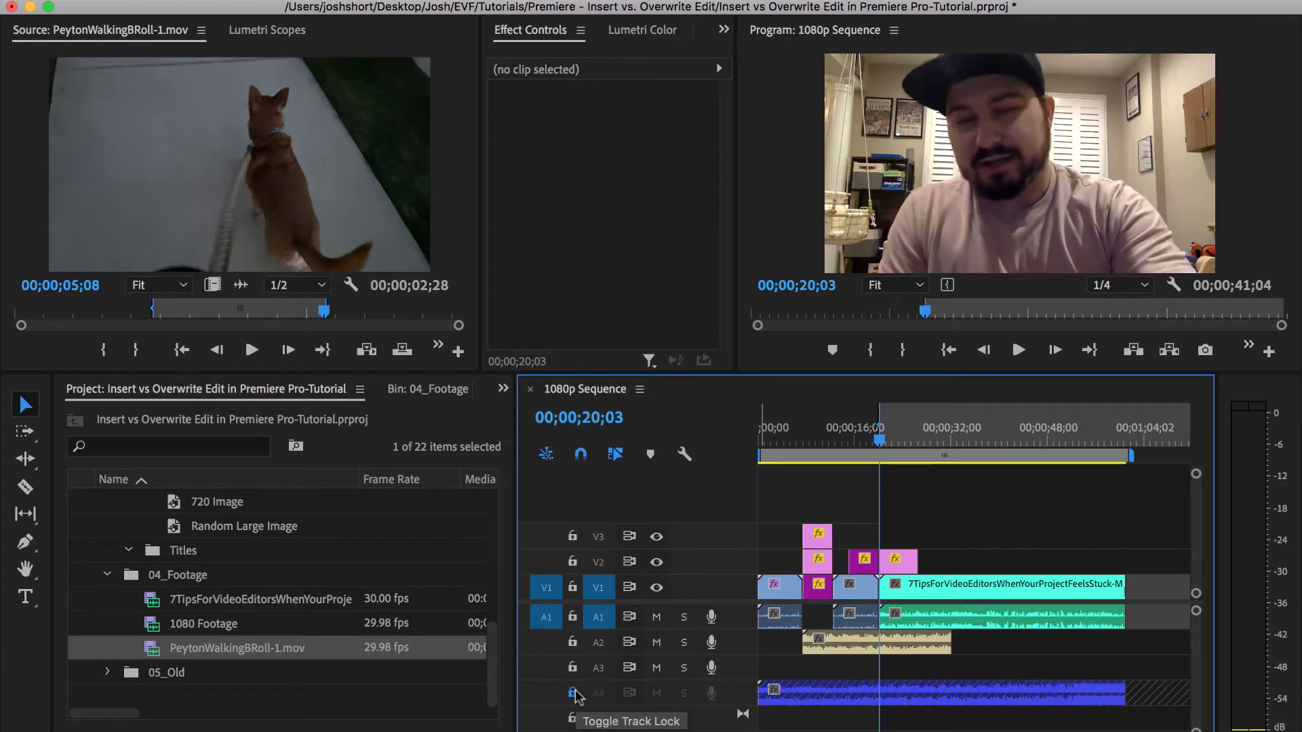
{"action": "key", "text": "comma"}
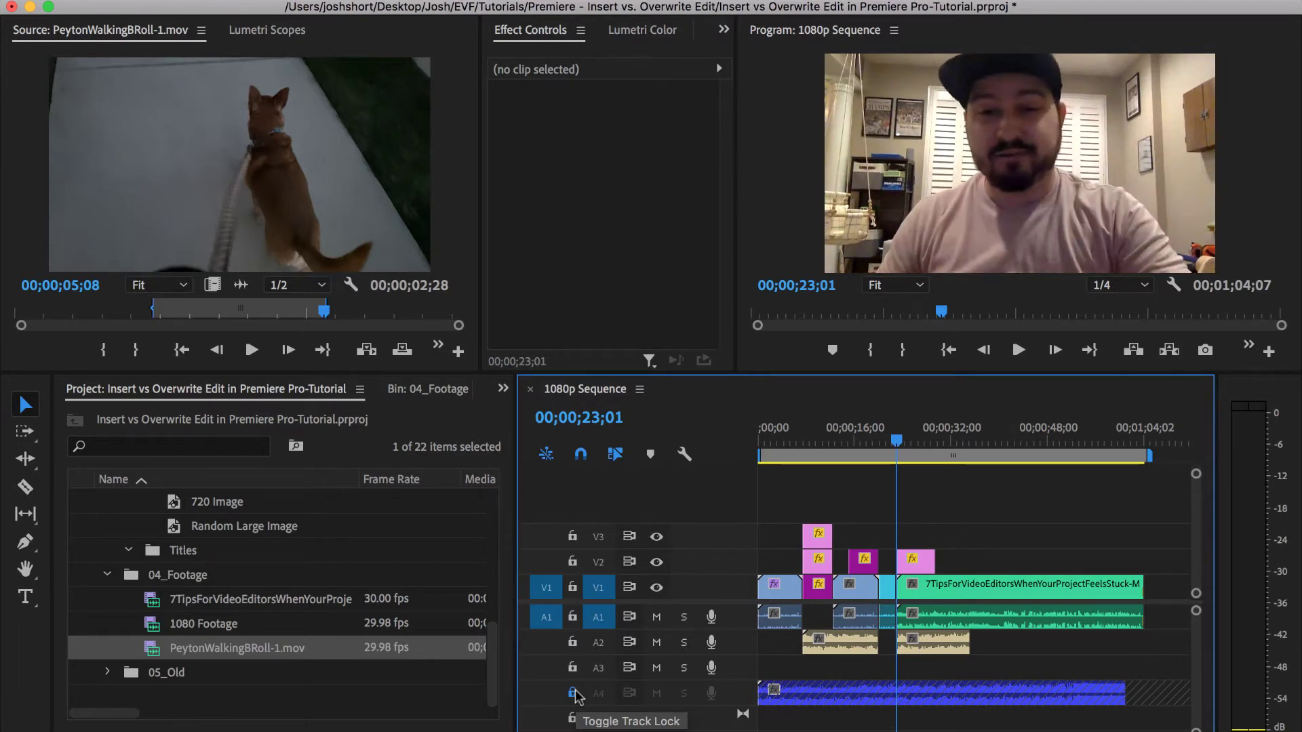
Toggle the A4 lock and undo back to the original 41;04 sequence, leaving A4 locked
{"action": "left_click", "coordinate": [573, 692]}
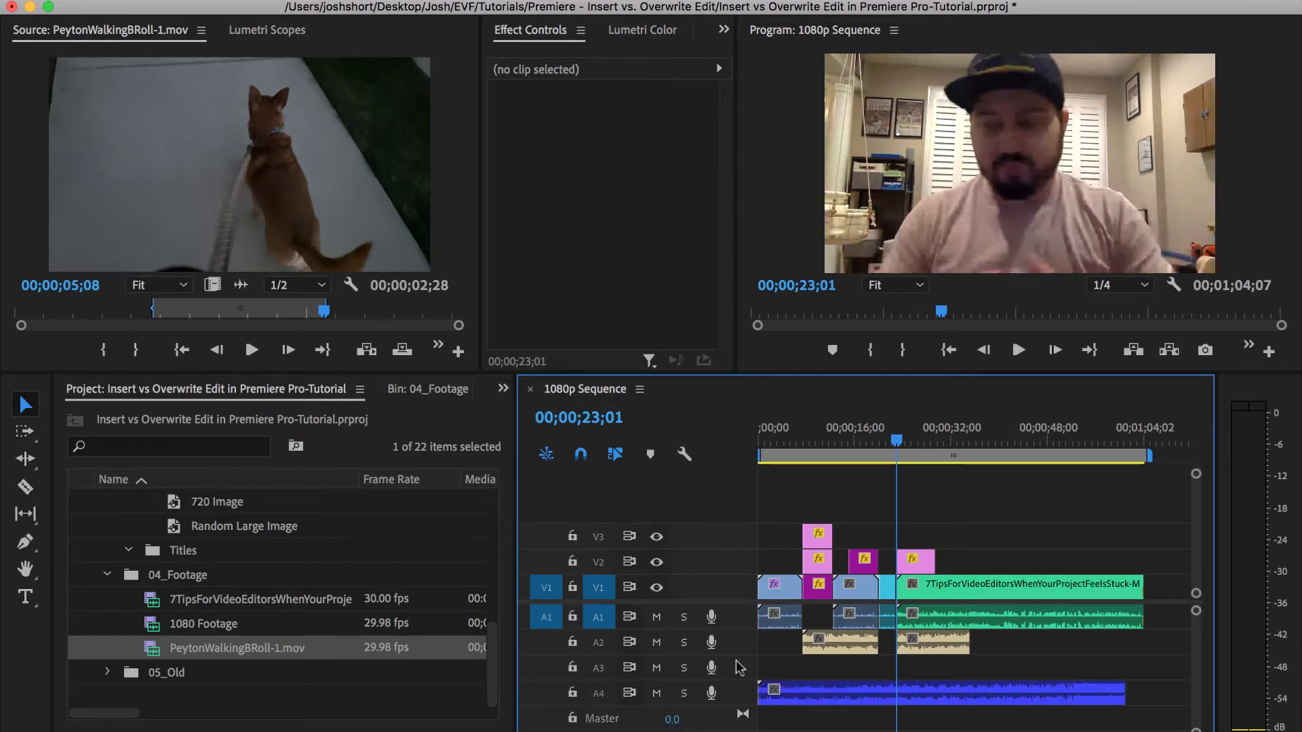
{"action": "key", "text": "super+z"}
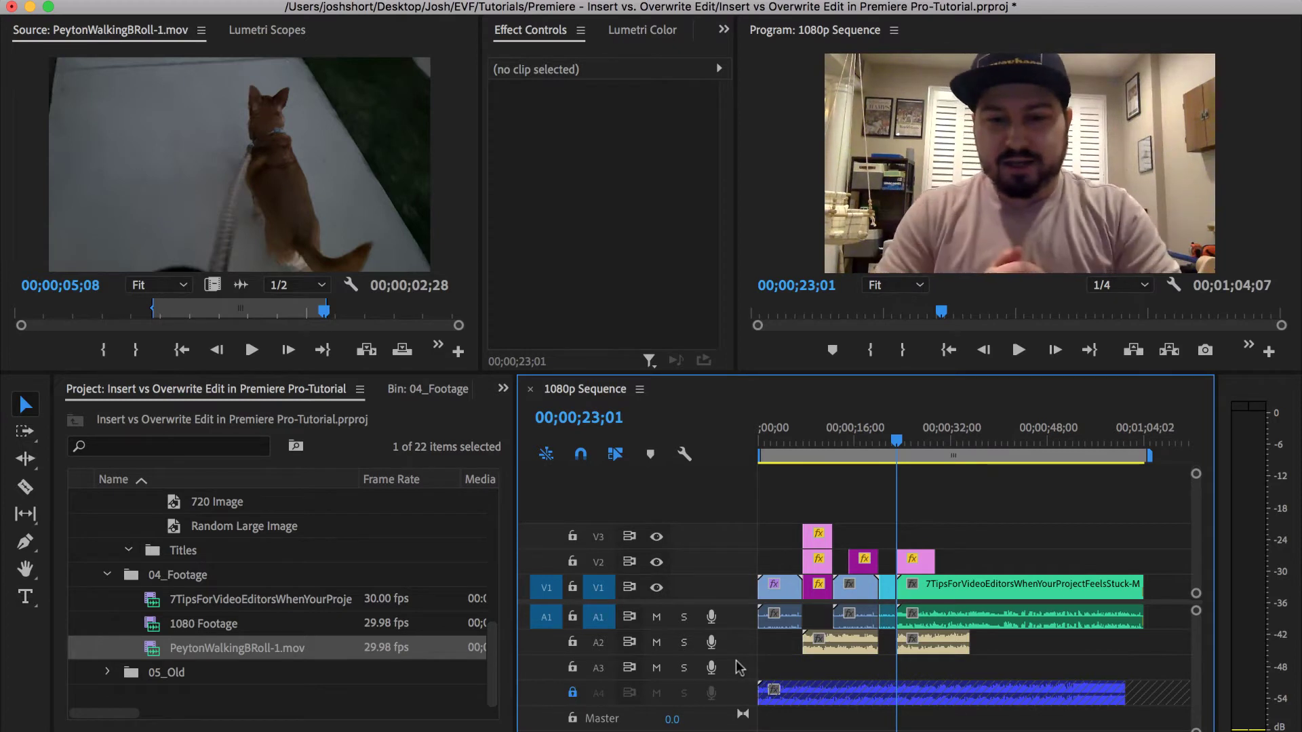
{"action": "key", "text": "super+z"}
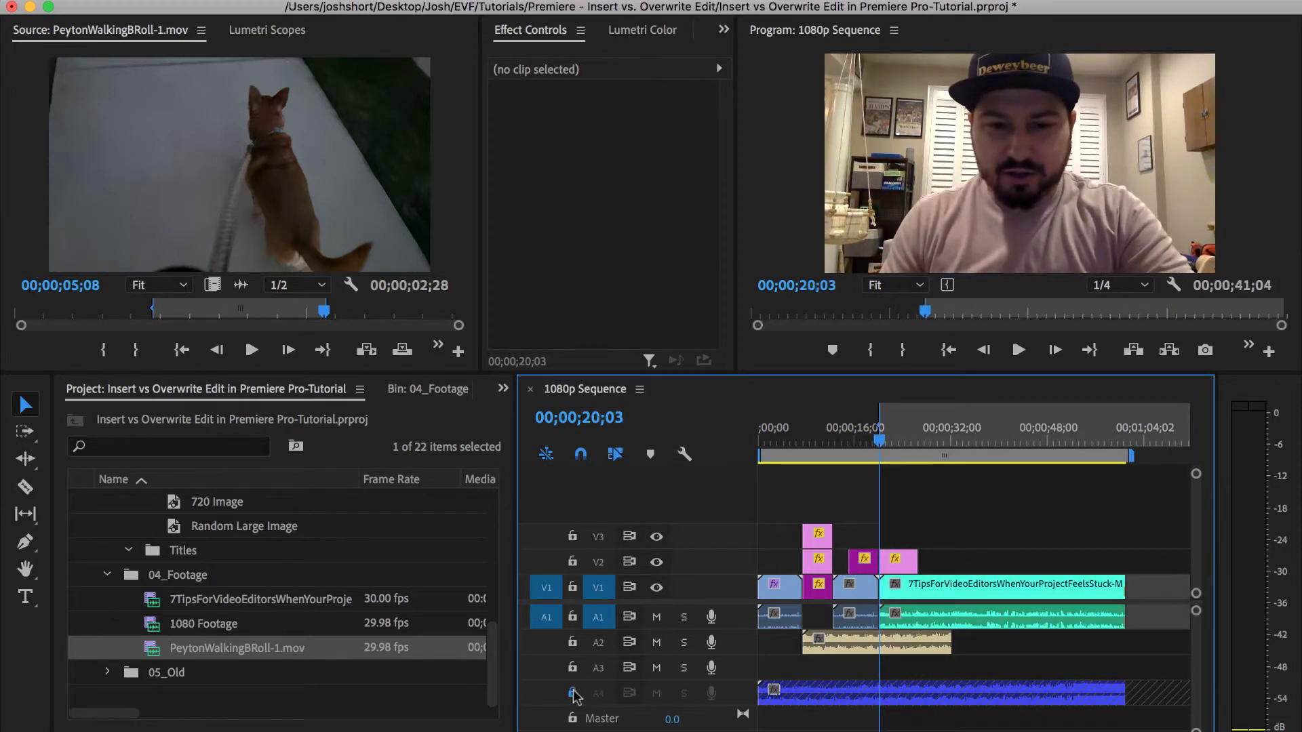
Unlock A4, zoom in, and trial-overwrite the section over the 7Tips clip, then undo it
{"action": "left_click", "coordinate": [572, 692]}
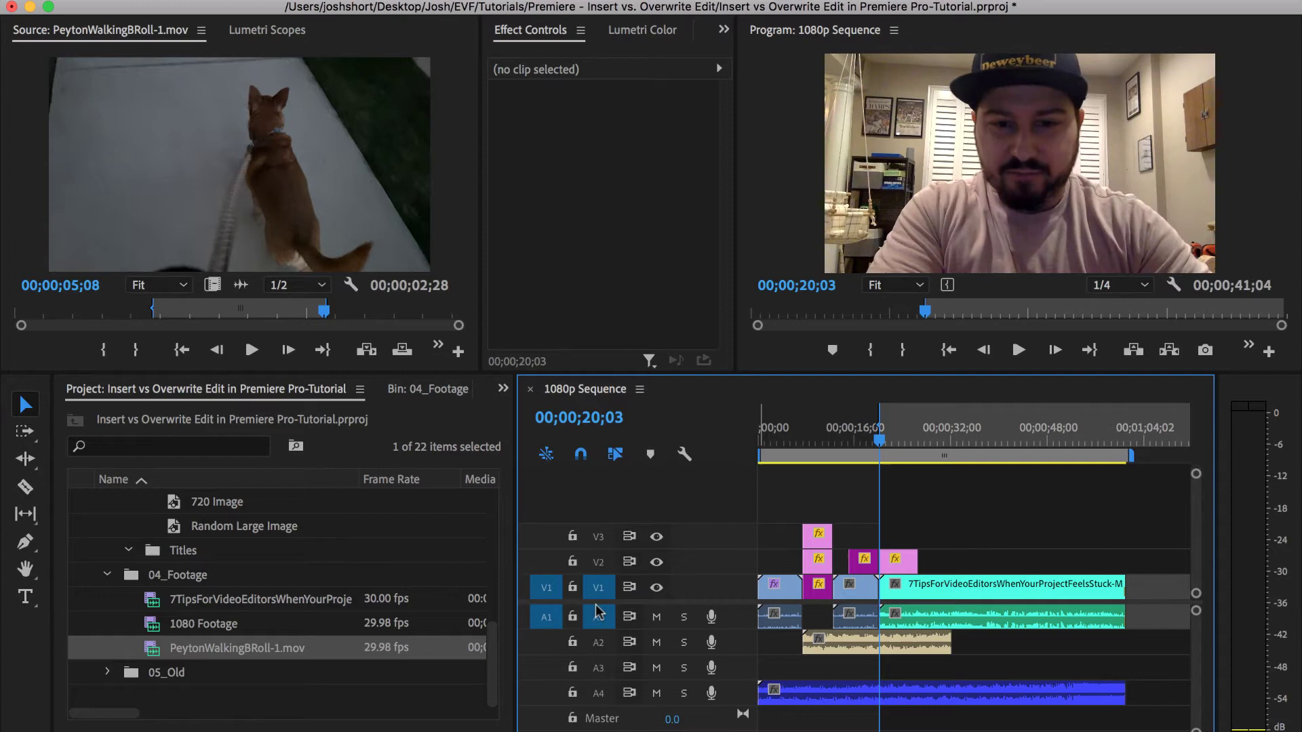
{"action": "key", "text": "="}
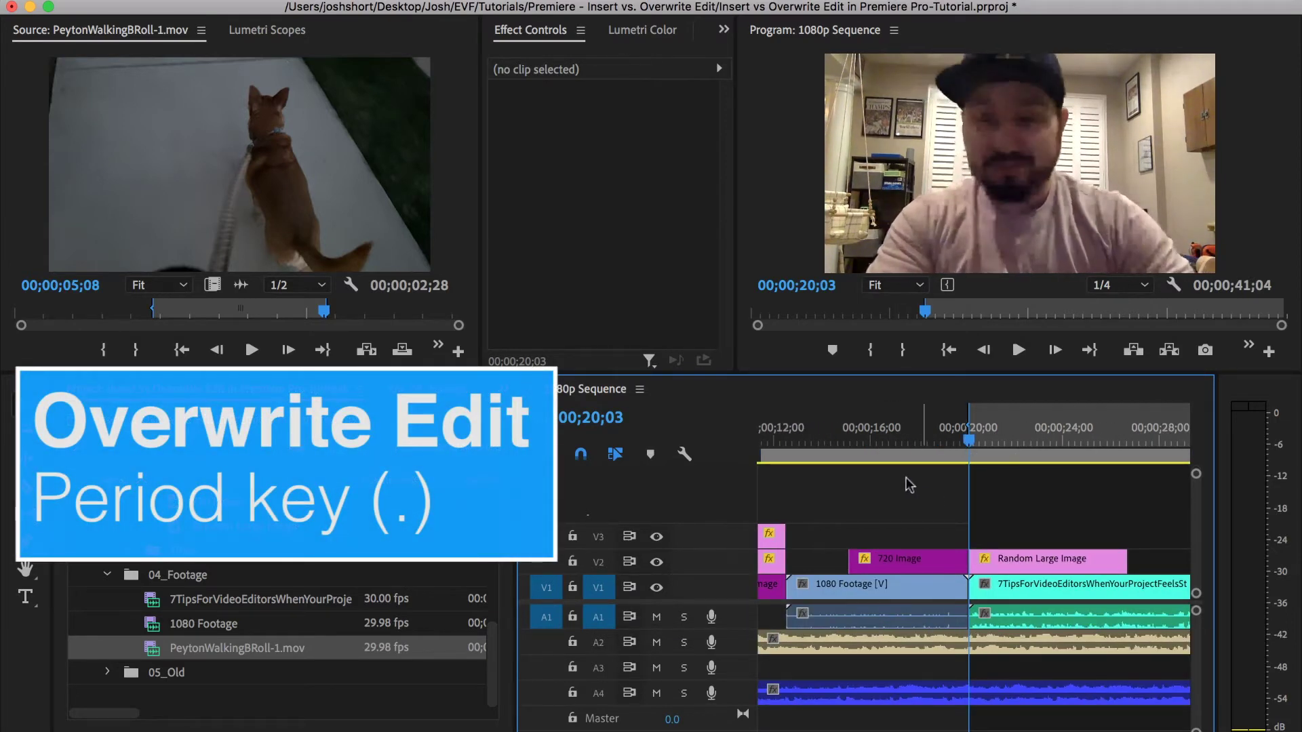
{"action": "left_click", "coordinate": [402, 350]}
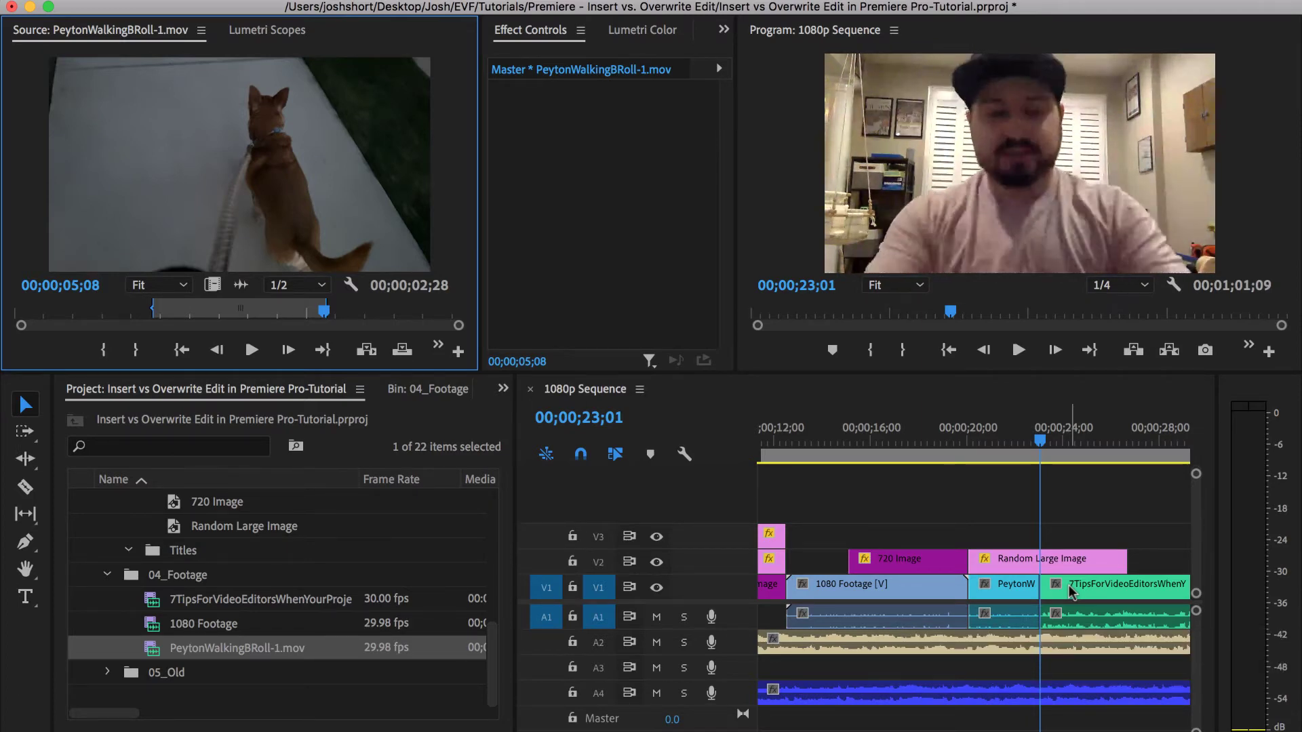
{"action": "key", "text": "super+z"}
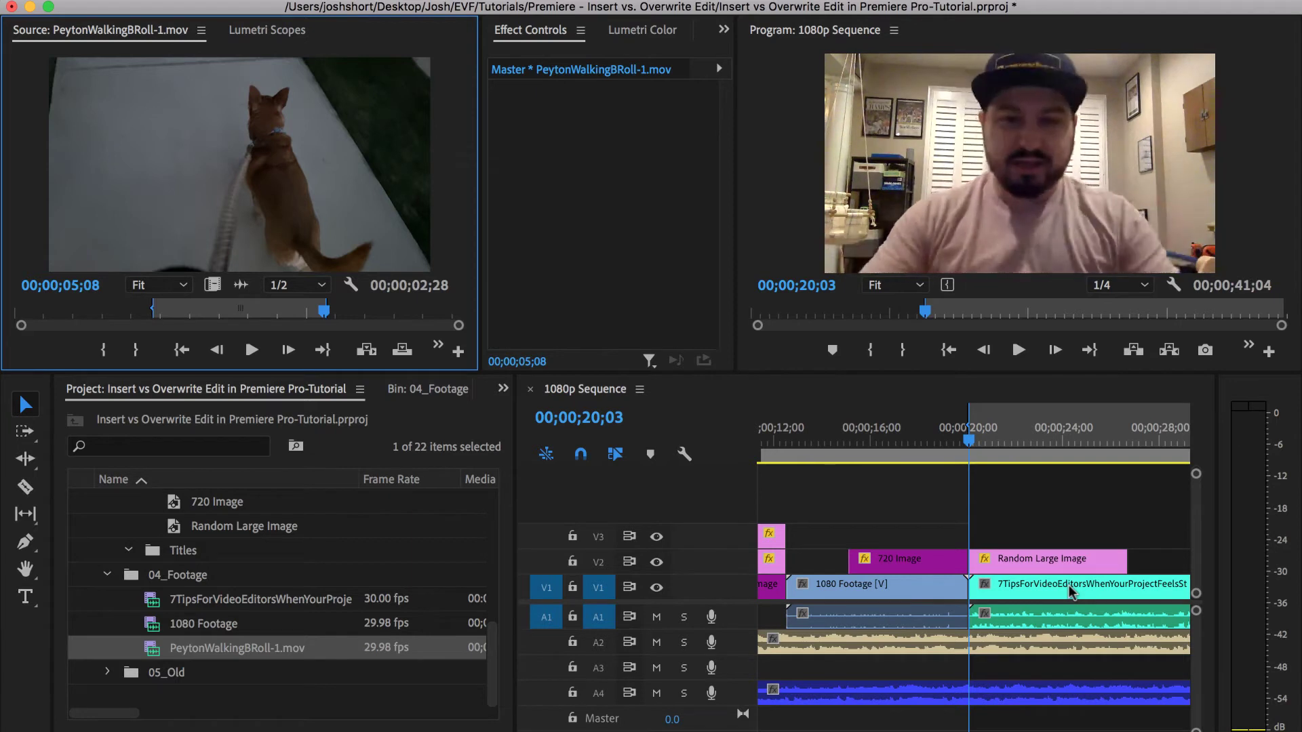
Patch source video to V3 and audio to A3, targeting only V3 and A3 instead of V1/A1
{"action": "left_click", "coordinate": [552, 537]}
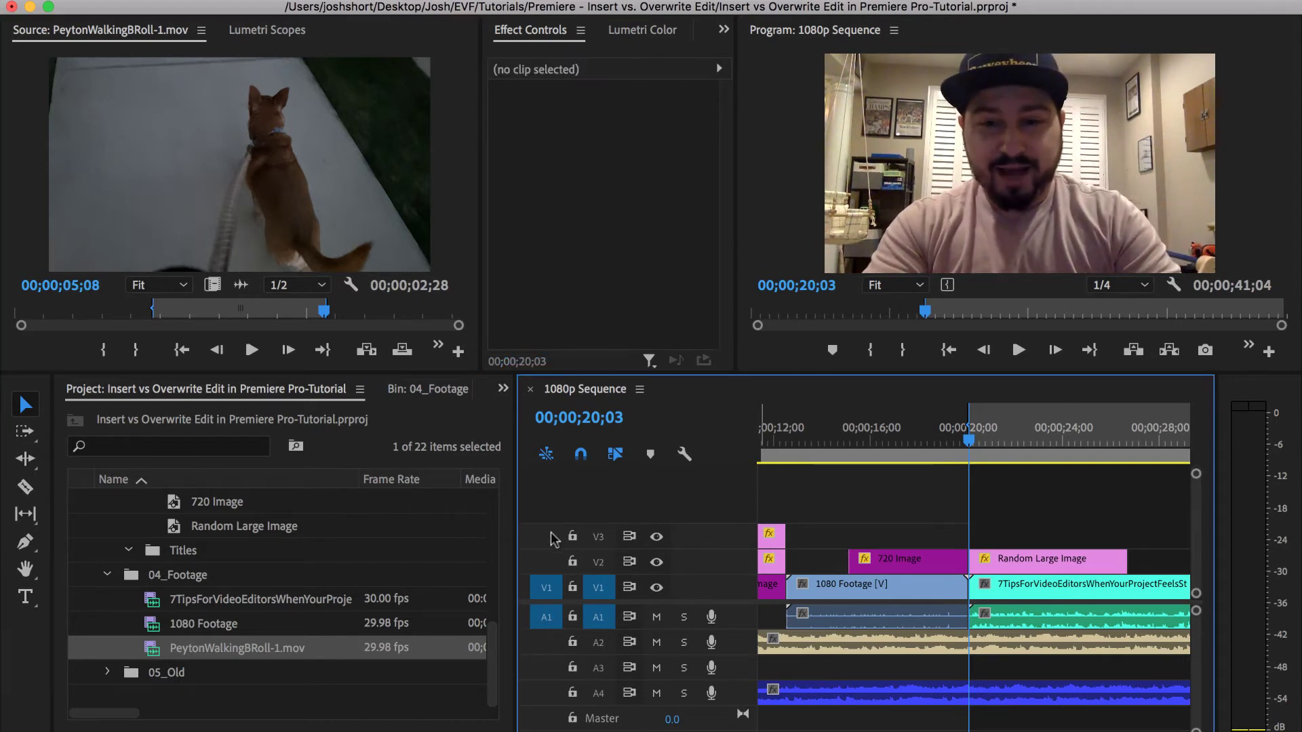
{"action": "left_click", "coordinate": [547, 537]}
{"action": "left_click", "coordinate": [545, 537]}
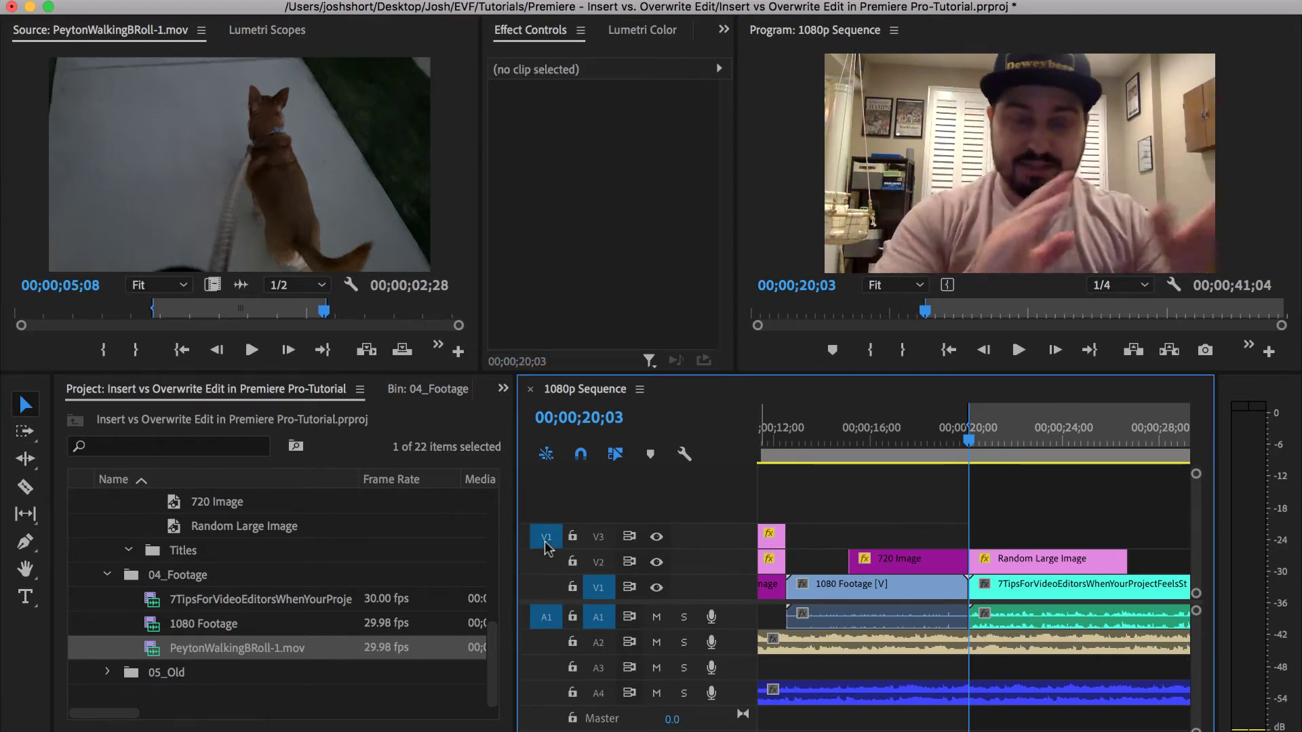
{"action": "left_click", "coordinate": [544, 670]}
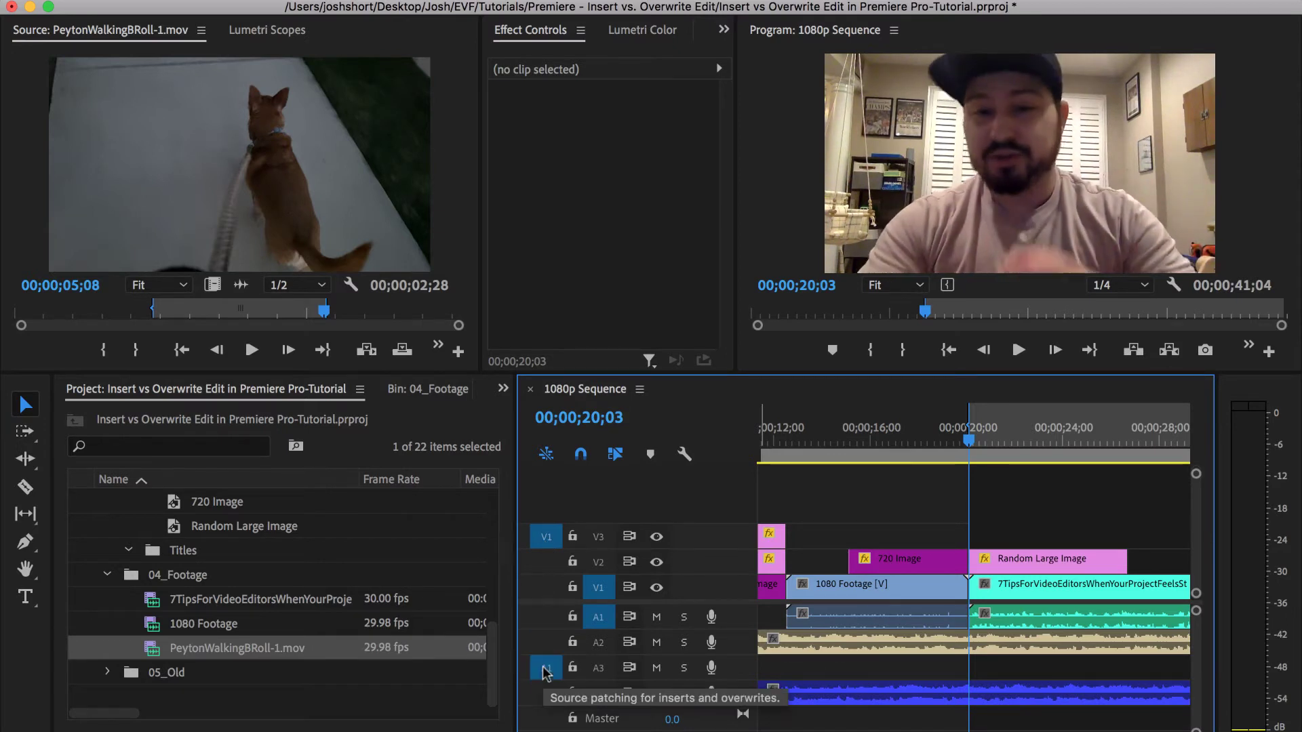
{"action": "left_click", "coordinate": [600, 538]}
{"action": "left_click", "coordinate": [599, 589]}
{"action": "left_click", "coordinate": [598, 617]}
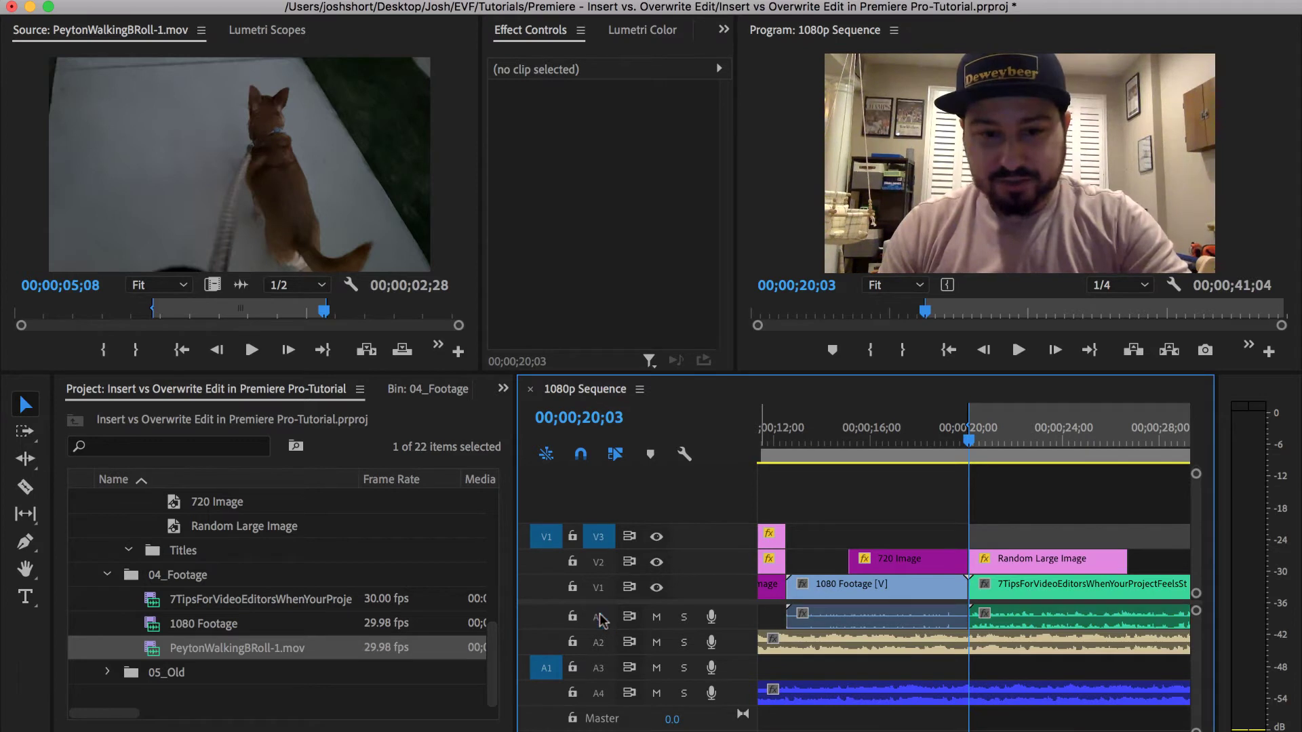
{"action": "left_click", "coordinate": [599, 669]}
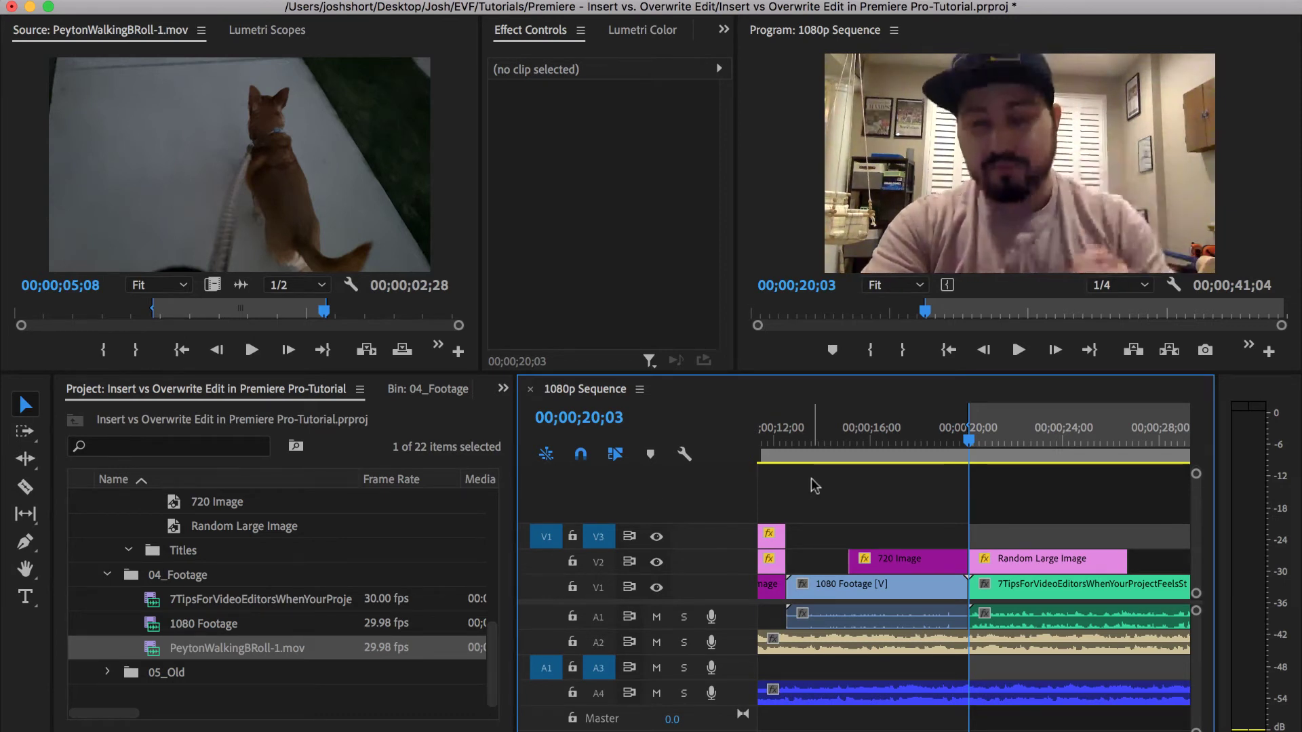
Overwrite the section onto V3/A3 at 20;03, then slide all later clips 2;28 right with A4 locked
{"action": "key", "text": "period"}
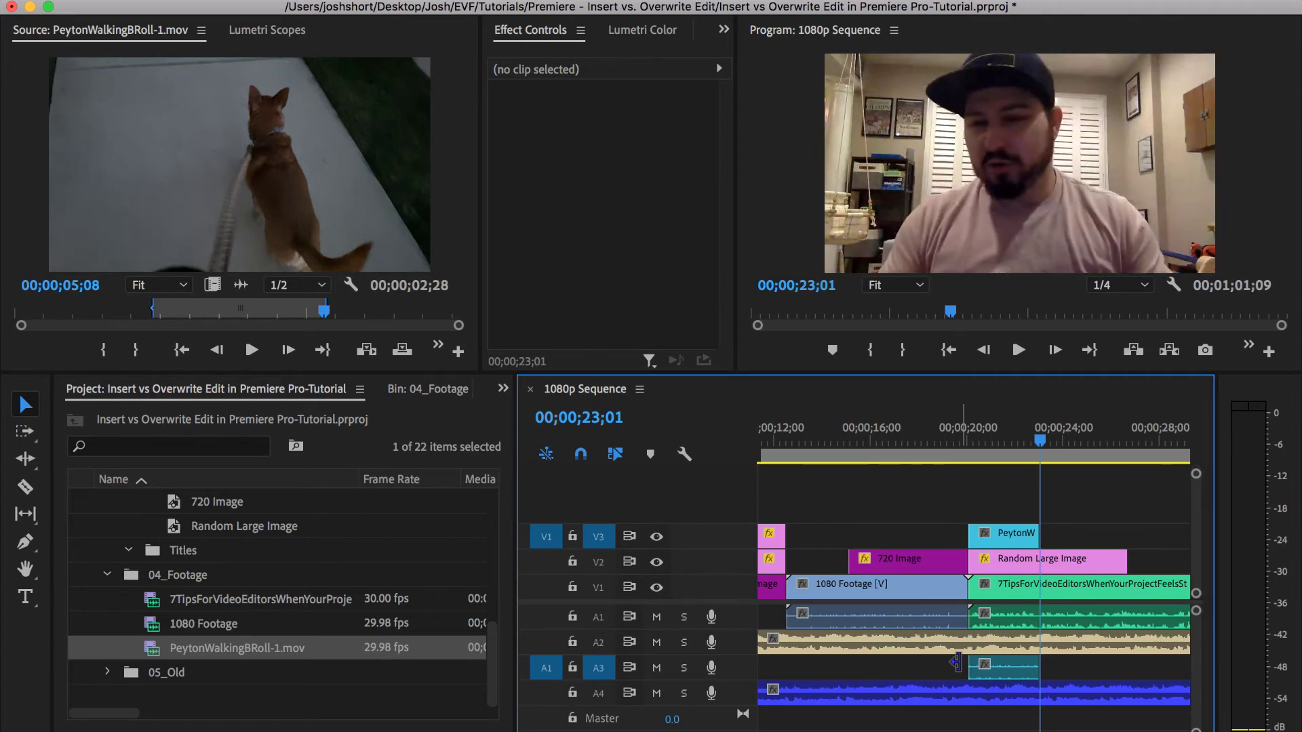
{"action": "key", "text": "minus"}
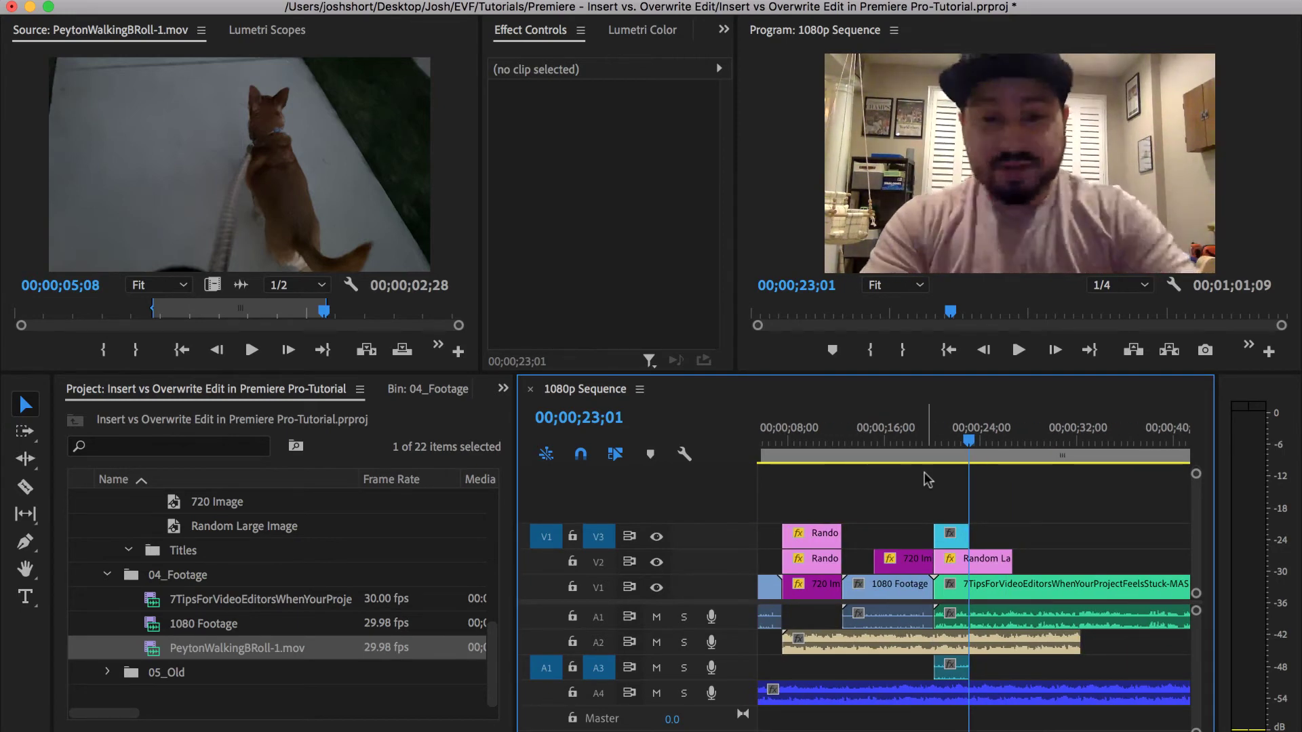
{"action": "left_click", "coordinate": [573, 692]}
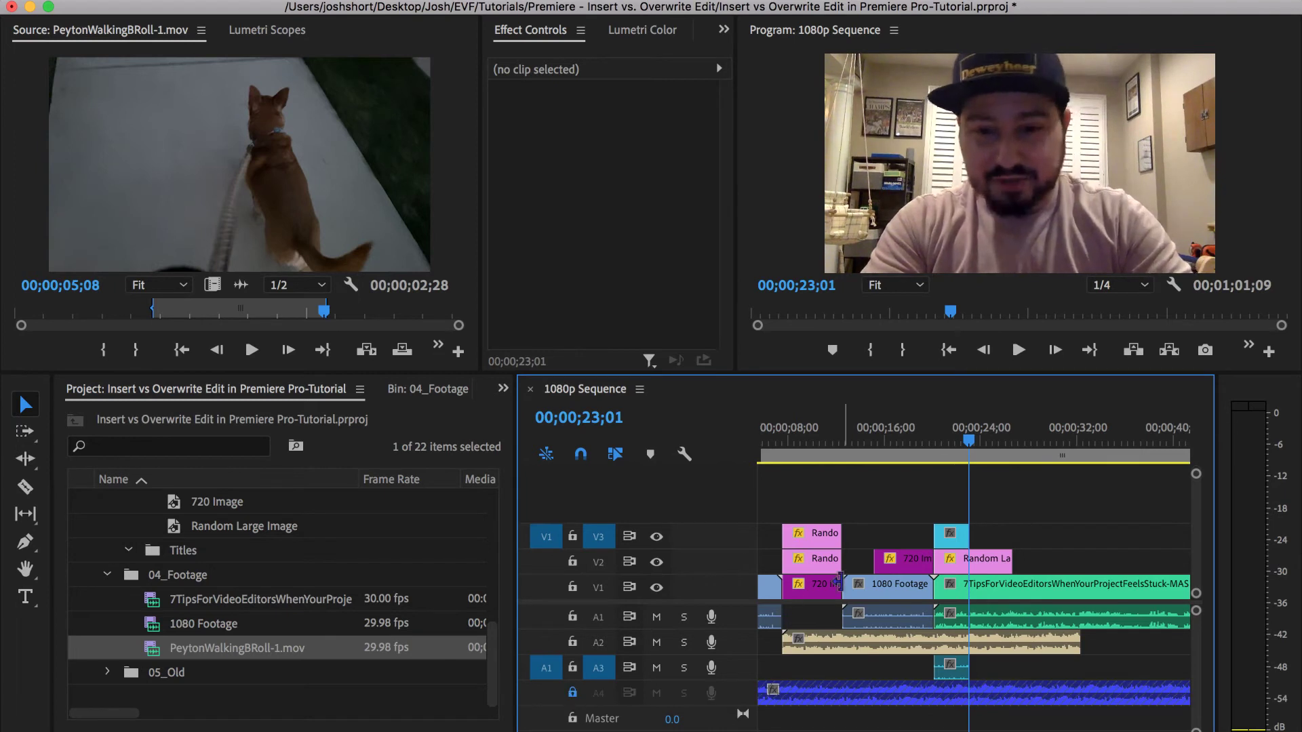
{"action": "key", "text": "a"}
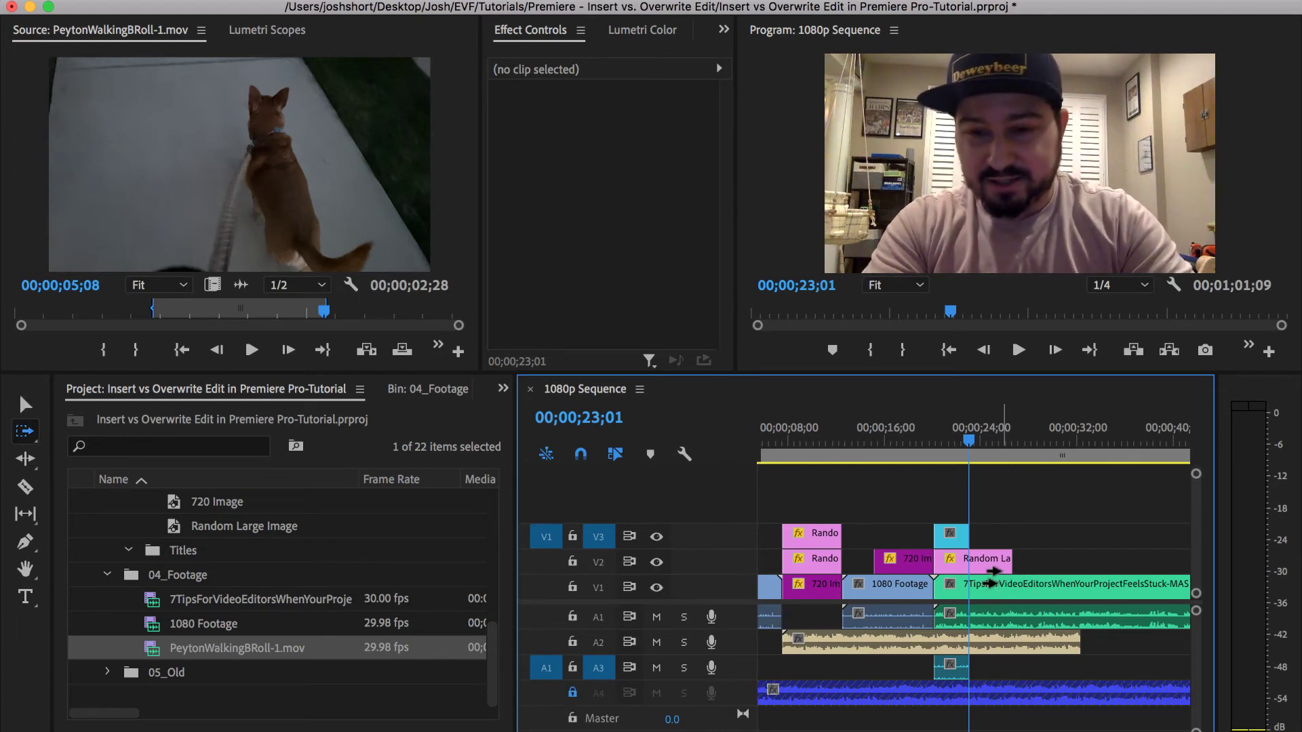
{"action": "left_click", "coordinate": [1002, 584]}
{"action": "left_click_drag", "start_coordinate": [1014, 583], "coordinate": [1044, 582]}
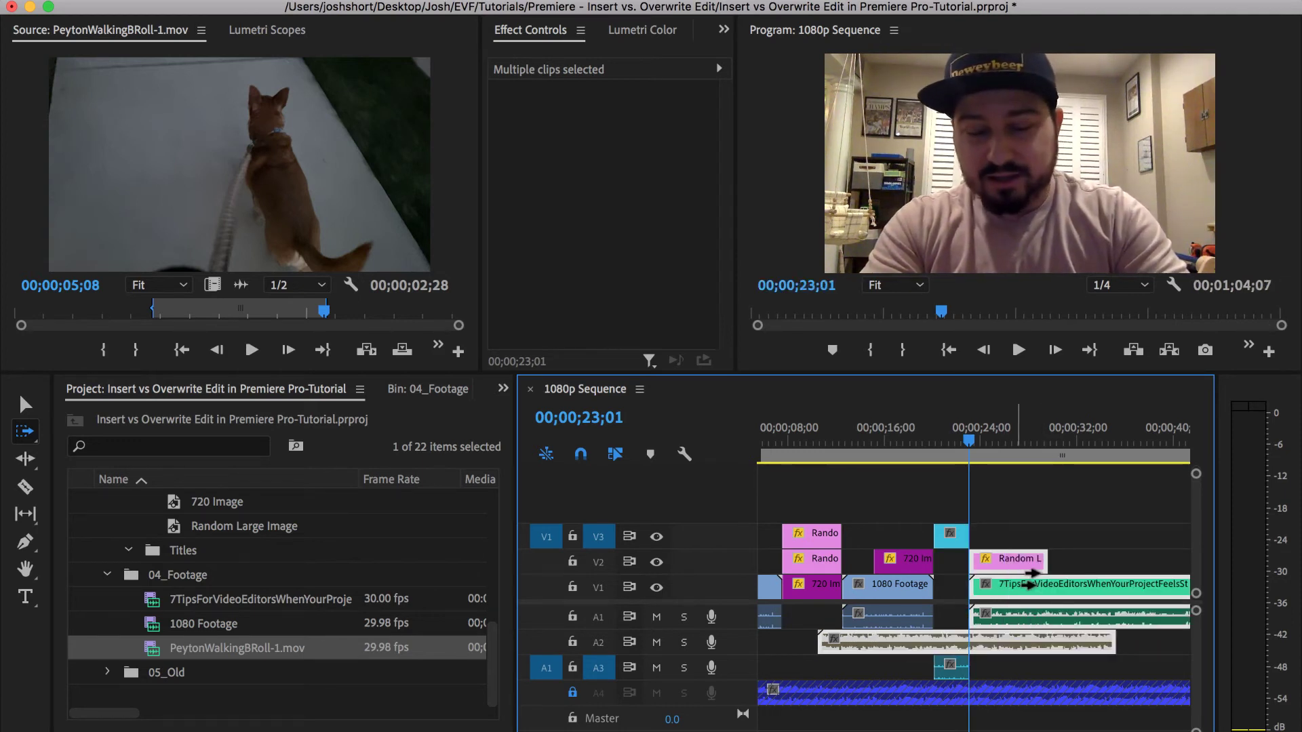
Move the dog-walking video clip down into the V2 gap
{"action": "key", "text": "v"}
{"action": "left_click", "coordinate": [958, 541]}
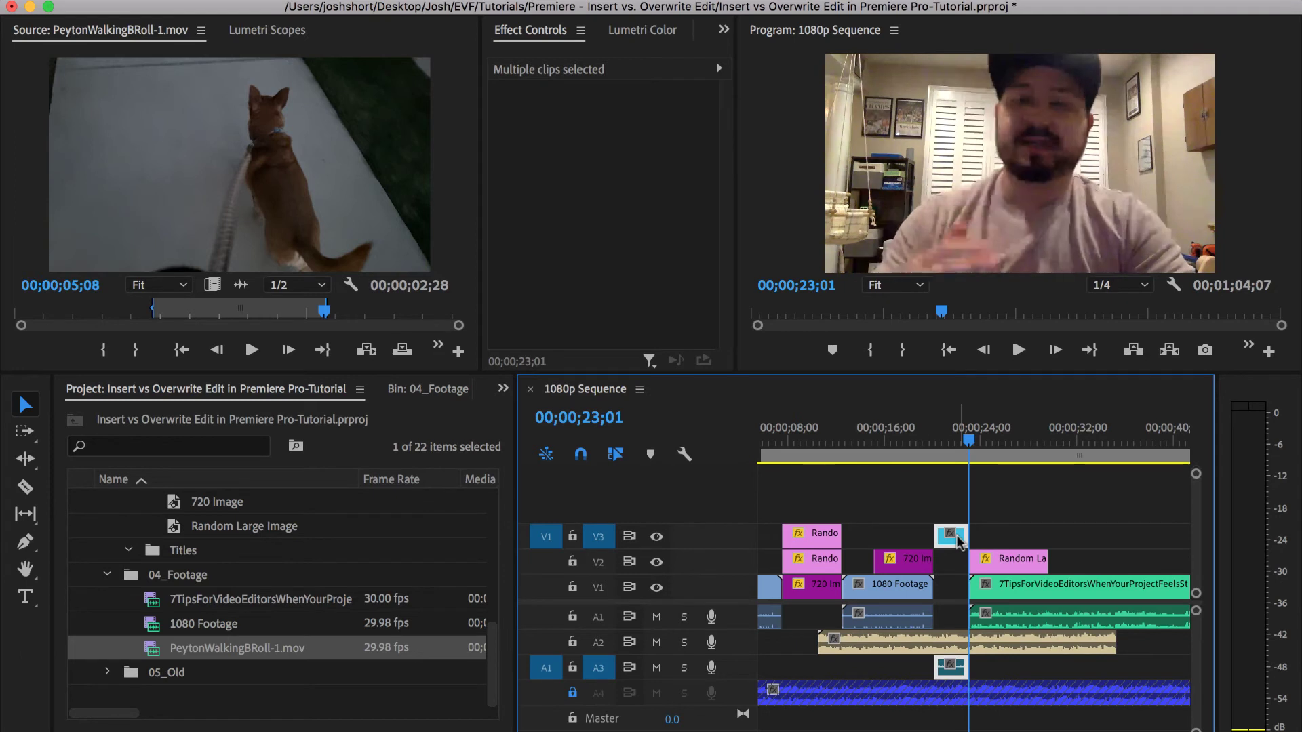
{"action": "left_click_drag", "start_coordinate": [958, 540], "coordinate": [968, 568]}
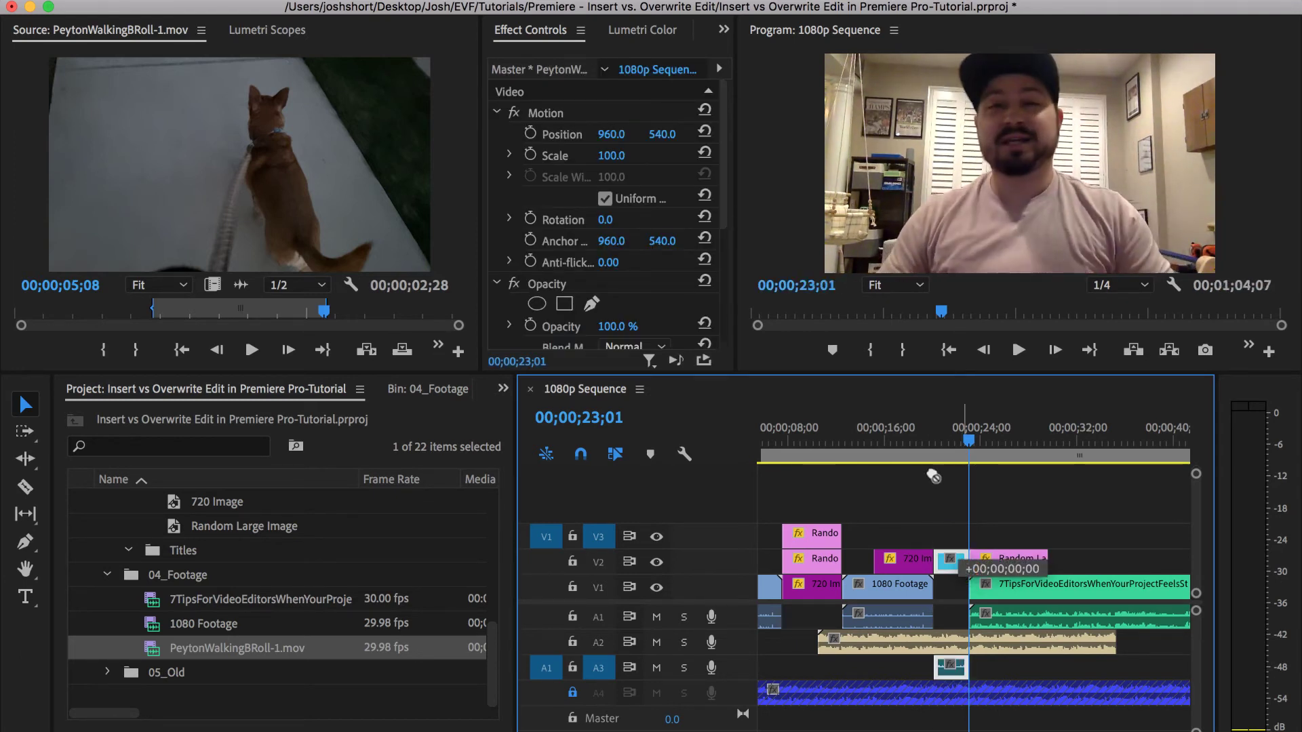